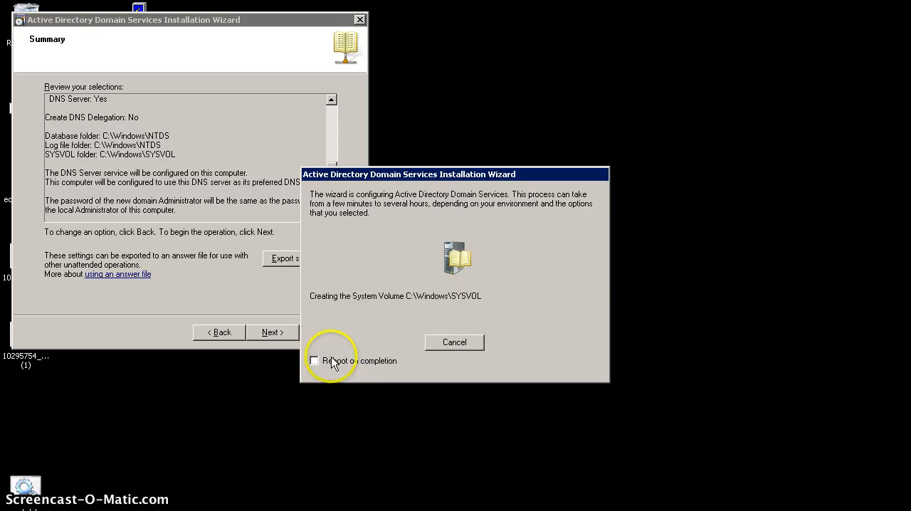
Enable the automatic reboot on completion for the Active Directory Domain Services installation
left_click(315, 361)
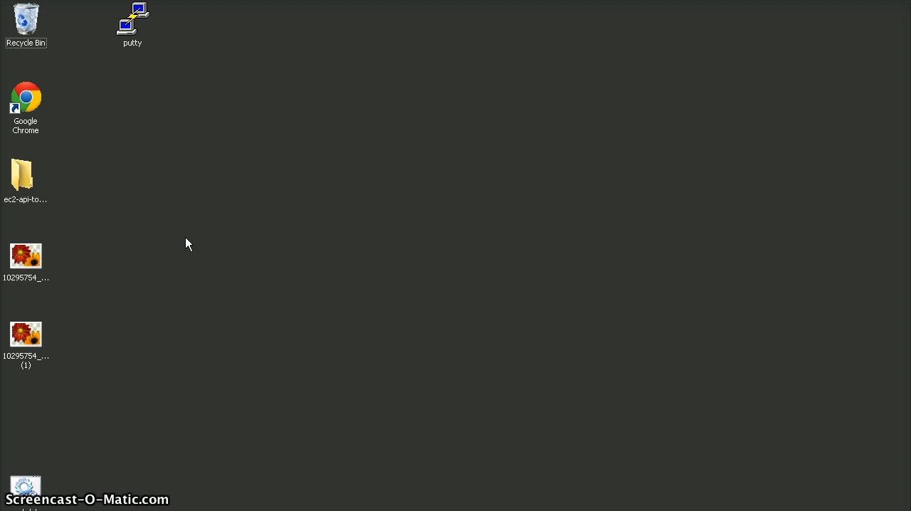
Open a command prompt and list the server's shared folders with the net share command to check for NETLOGON and SYSVOL
key("super+r")
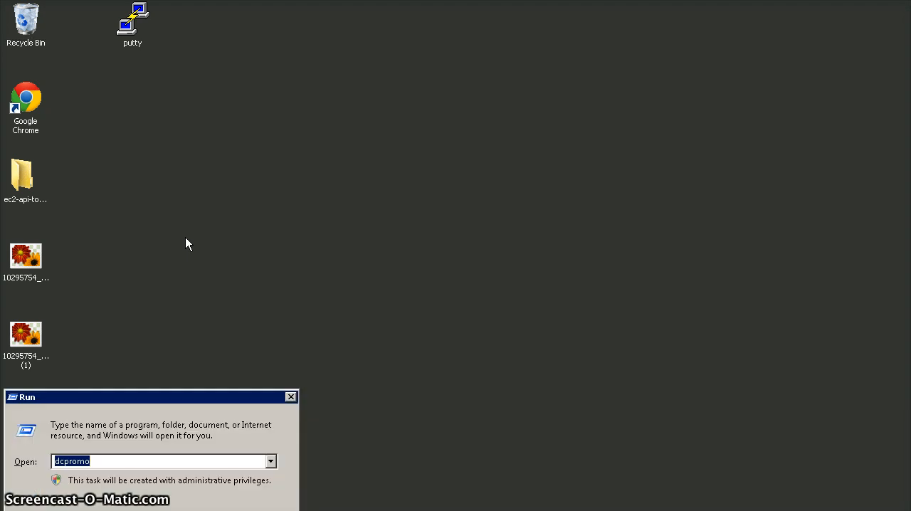
type("cmd")
key("Return")
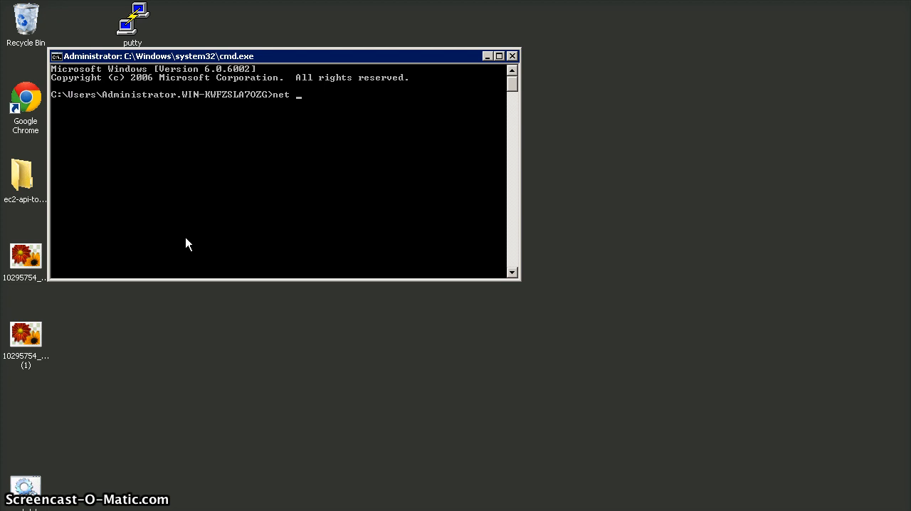
key("Return")
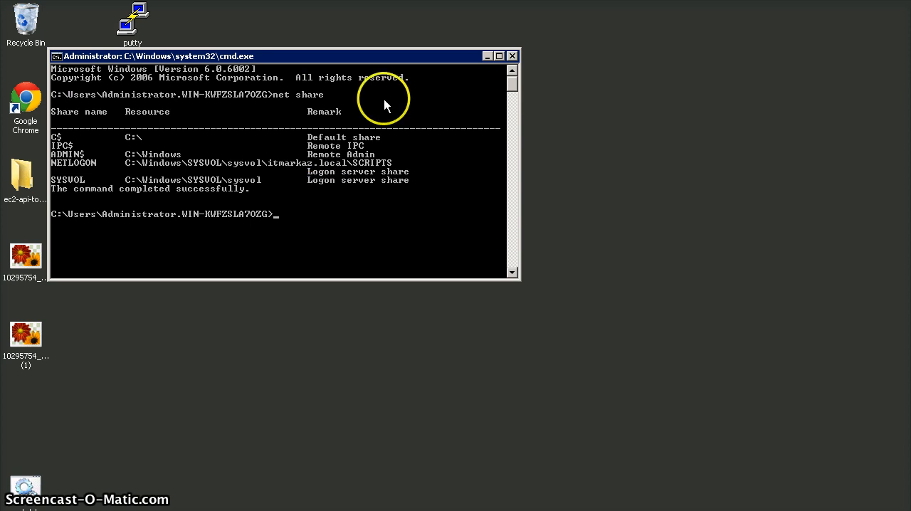
left_click_drag(410, 56, 454, 38)
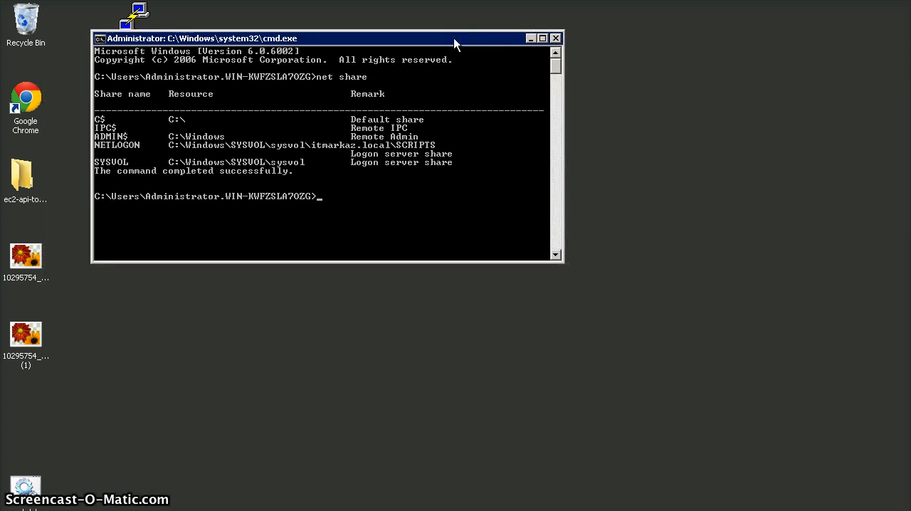
Launch Active Directory Users and Computers by running dsa.msc at the command prompt, and close both windows
type("dsa.msc")
key("Return")
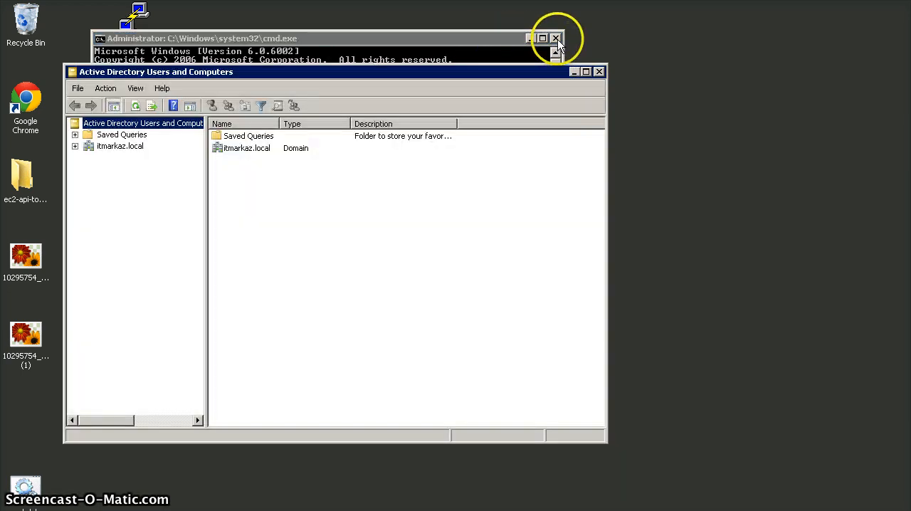
left_click(556, 38)
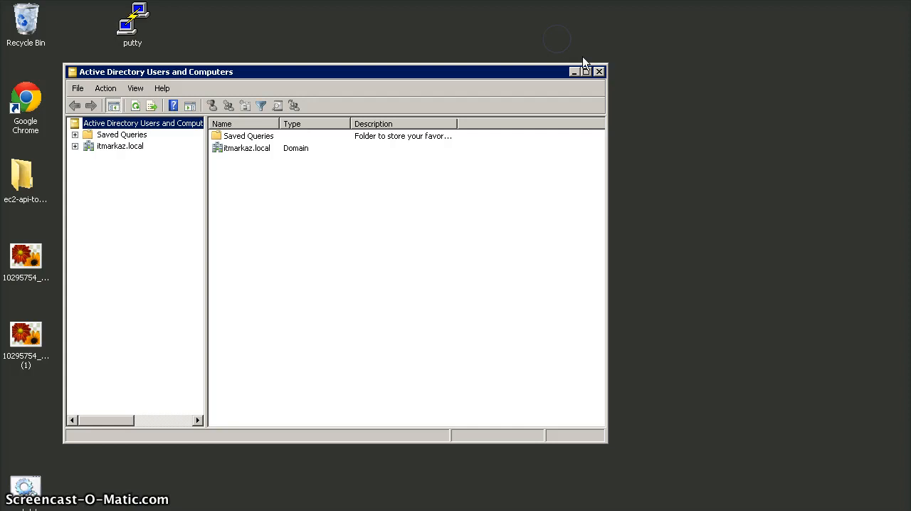
left_click(599, 72)
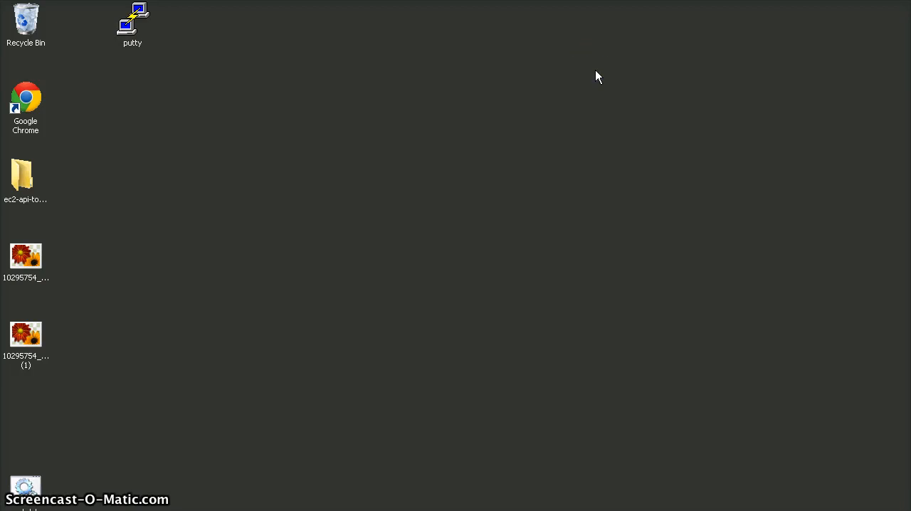
Start dsa.msc with the Windows Run command, expand the itmarkaz.local domain to view its containers, and close the console
key("super+r")
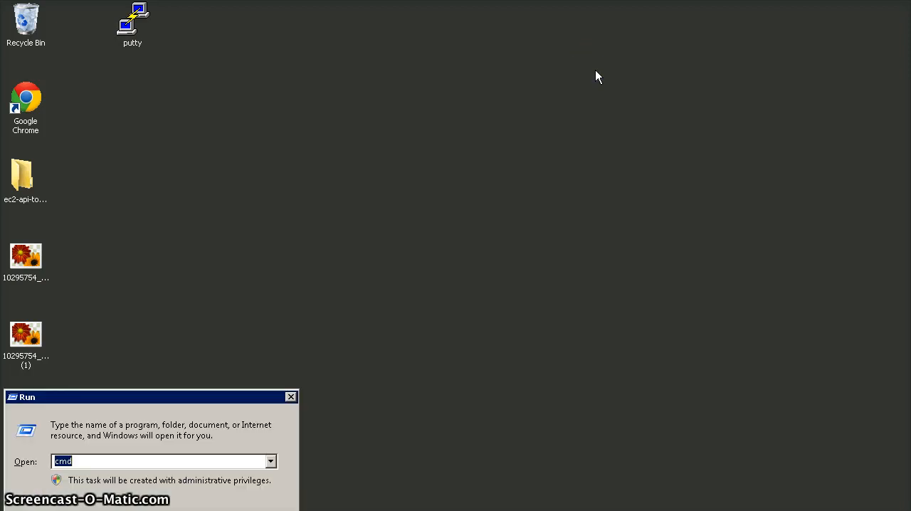
type("dsa.msc")
key("Return")
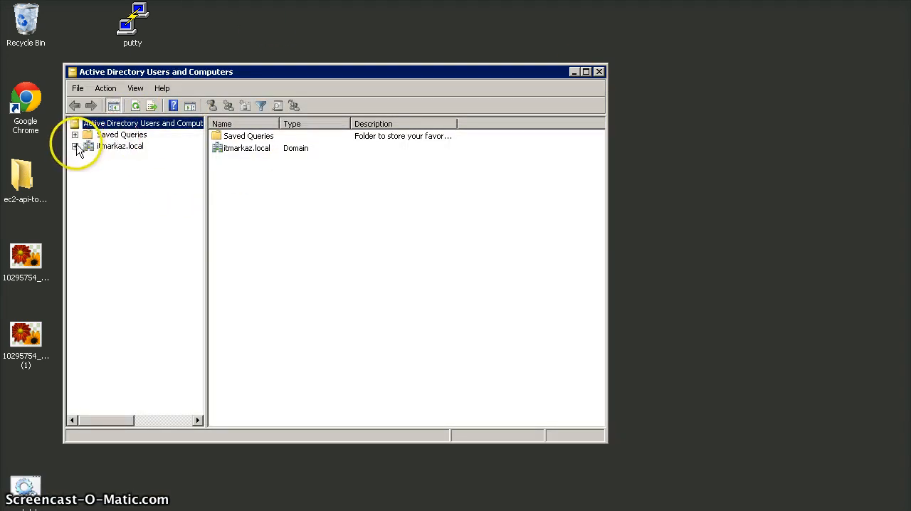
left_click(75, 146)
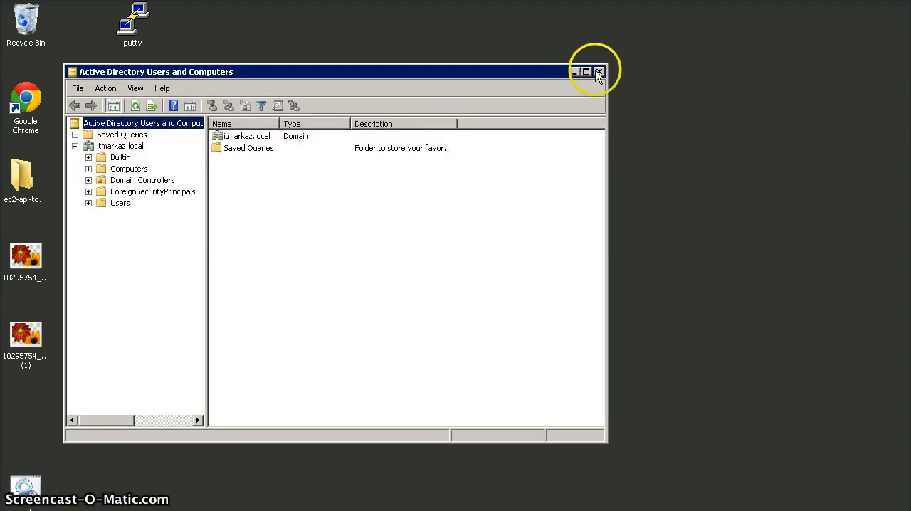
left_click(599, 72)
Open Active Directory Users and Computers from the server's administrative tools, maximize it, and expand the itmarkaz.local domain
left_click(114, 389)
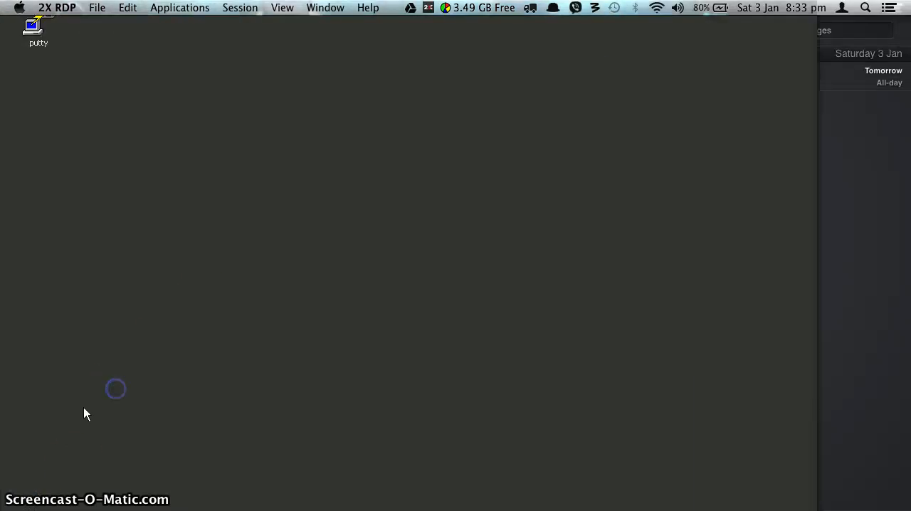
left_click(34, 440)
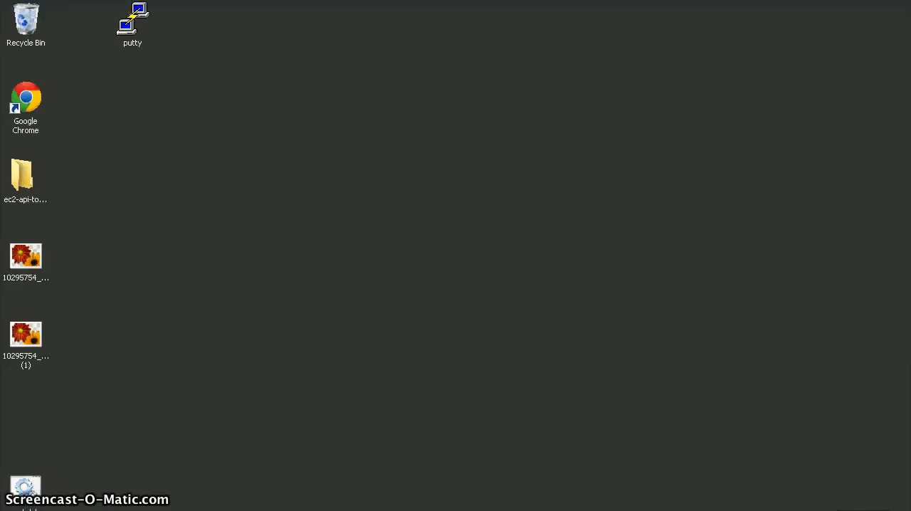
left_click(81, 507)
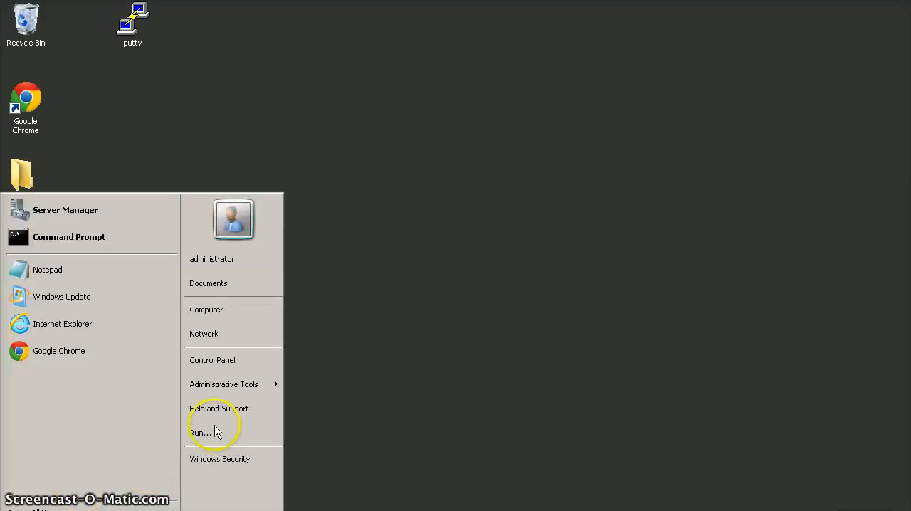
mouse_move(244, 386)
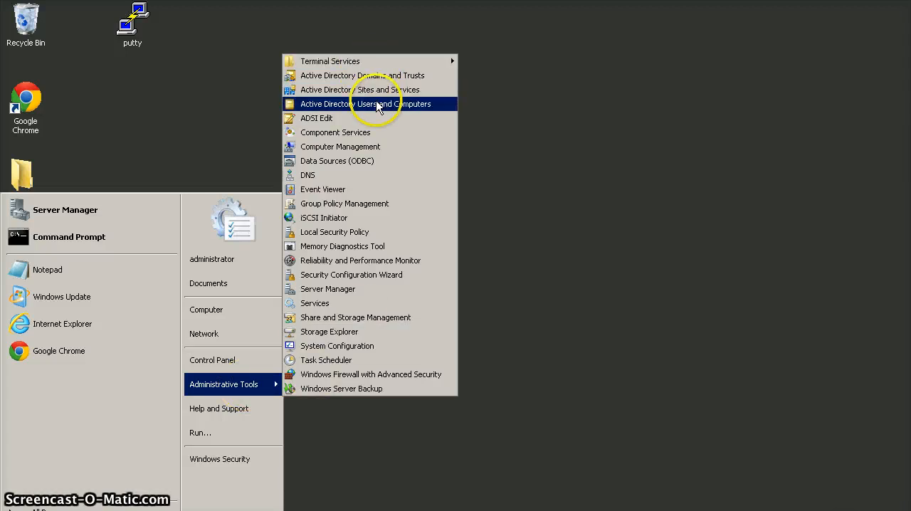
left_click(379, 107)
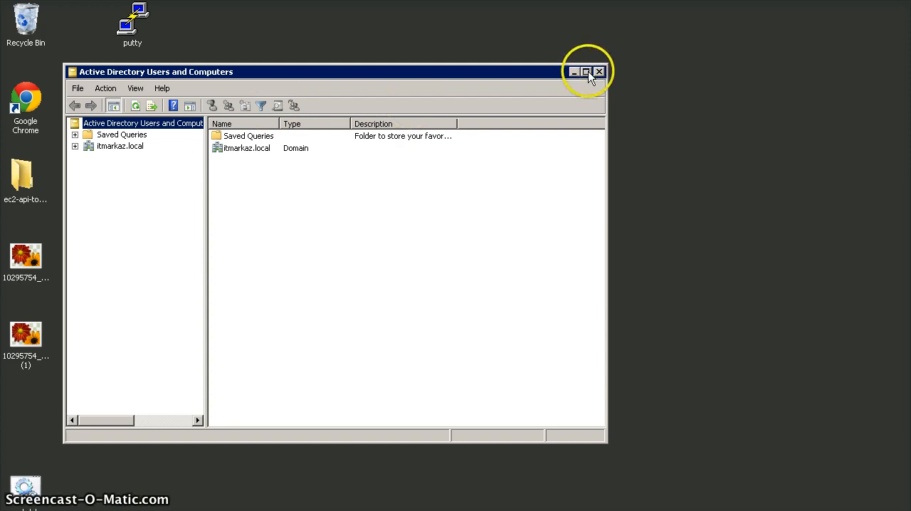
left_click(586, 72)
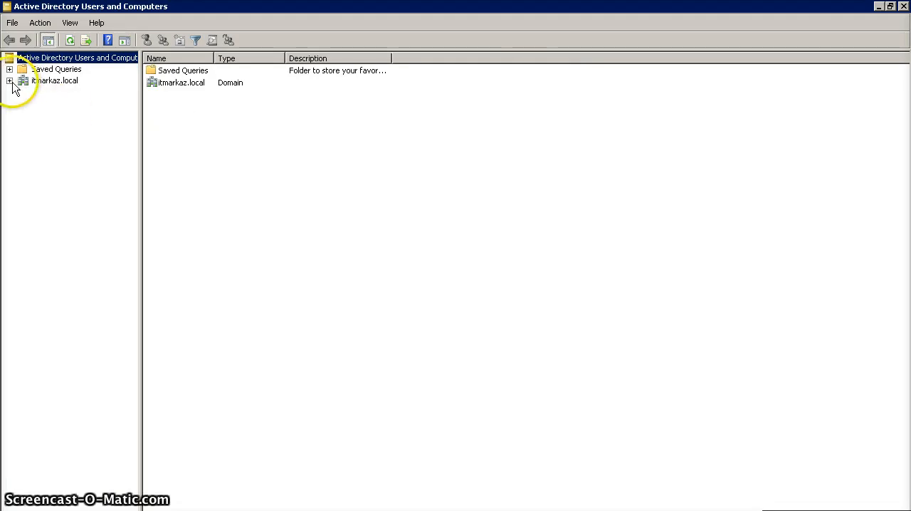
left_click(10, 82)
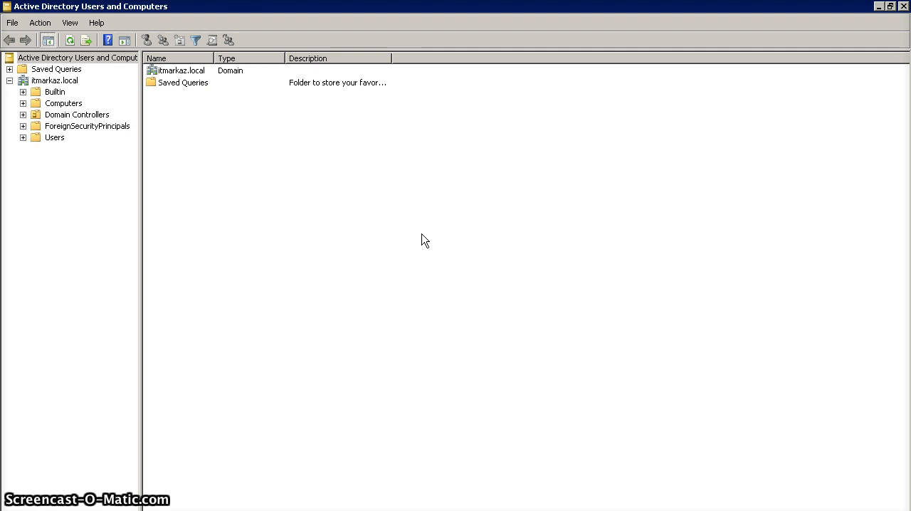
Open DNS Manager with dnsmgmt.msc, examine the _msdcs.itmarkaz.local forward lookup zone's folders and records, and close it
key("super+r")
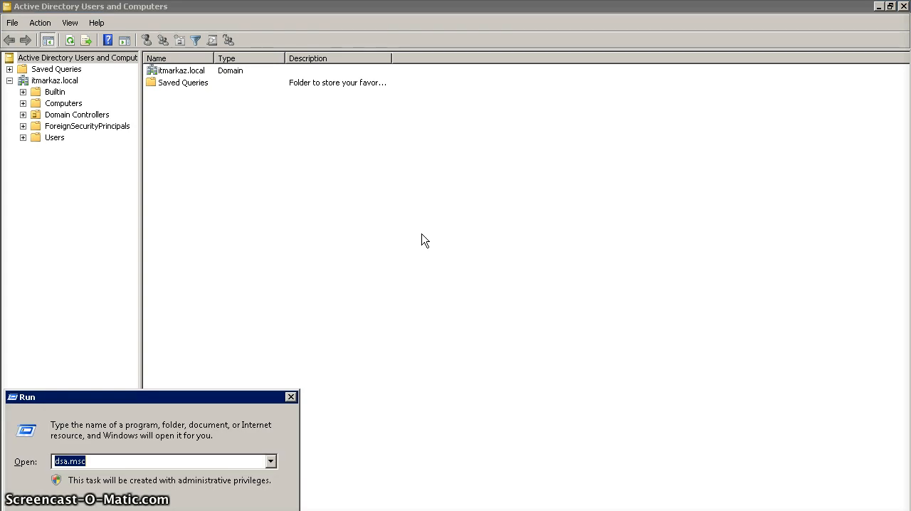
type("dns")
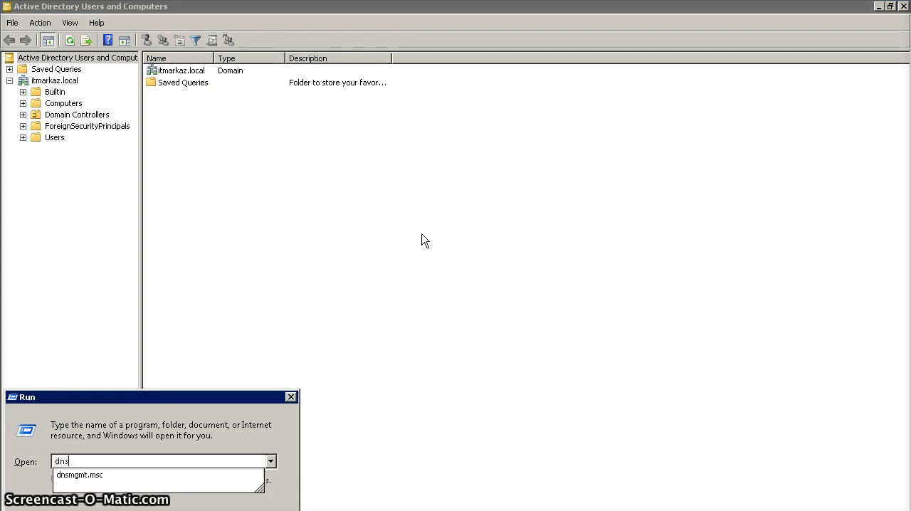
key("Down")
key("Return")
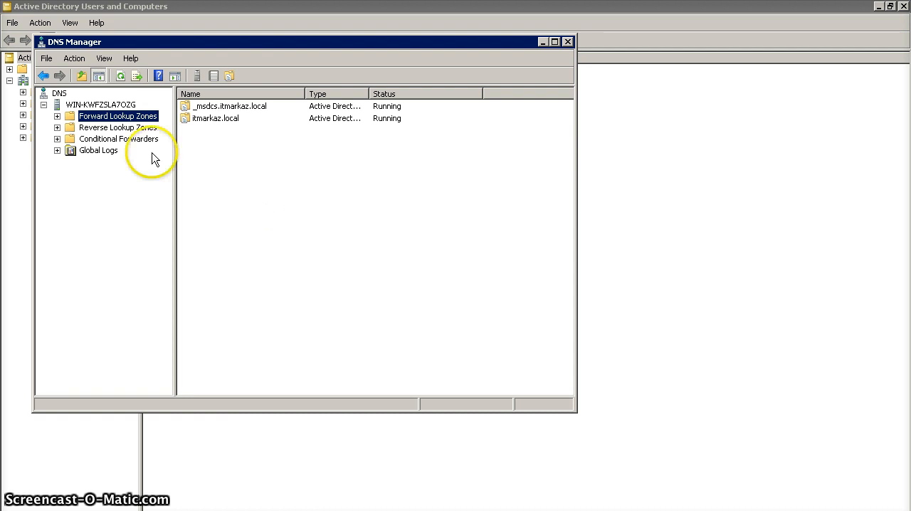
left_click(57, 116)
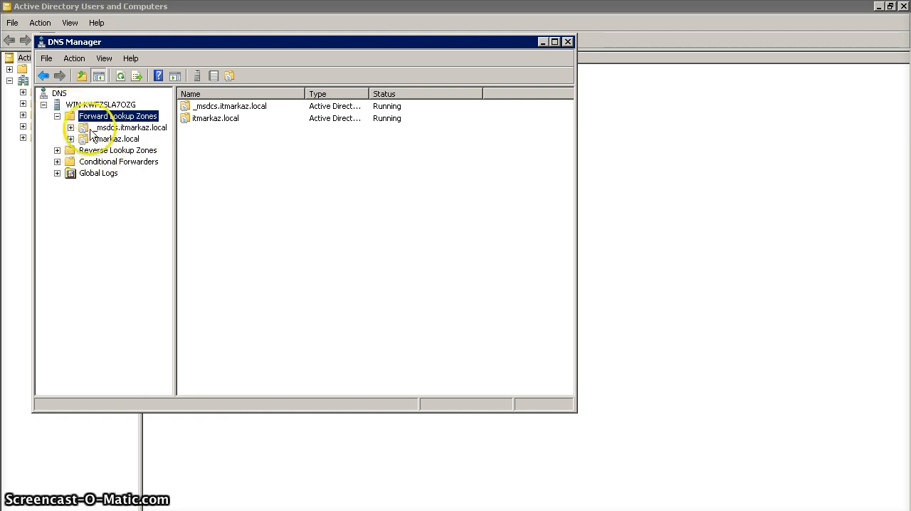
left_click(77, 128)
left_click(71, 128)
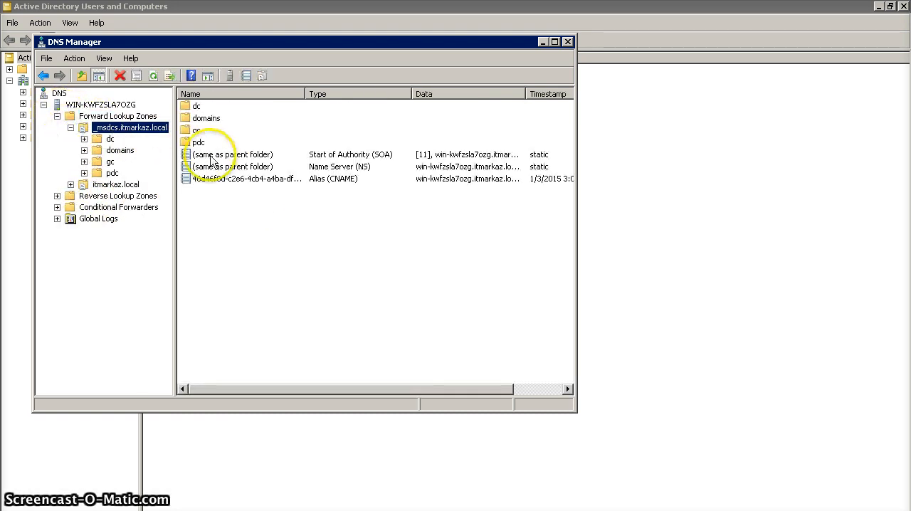
left_click(205, 119)
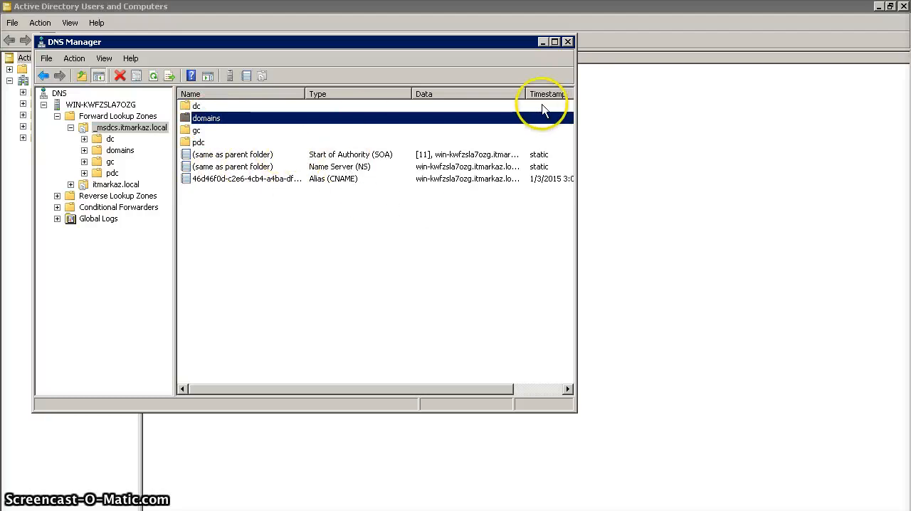
left_click(568, 41)
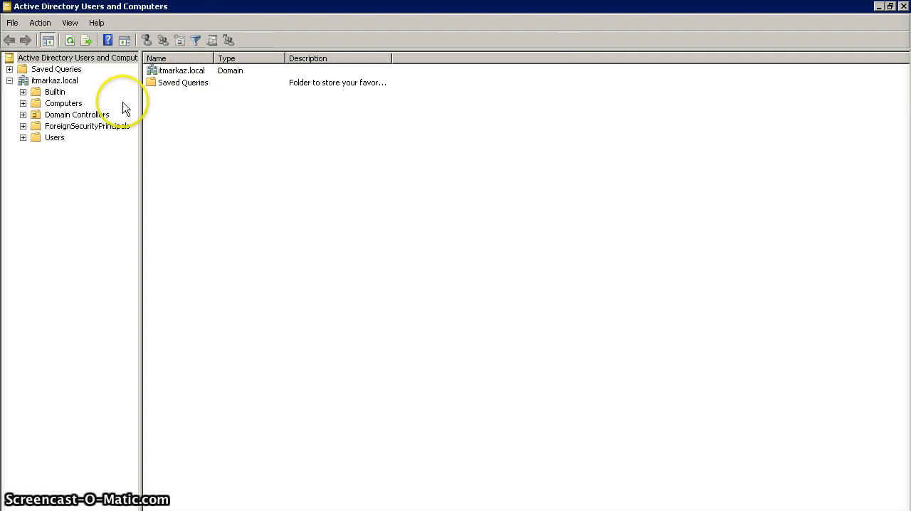
View the properties of the Users container under itmarkaz.local and close them without changes
left_click(23, 137)
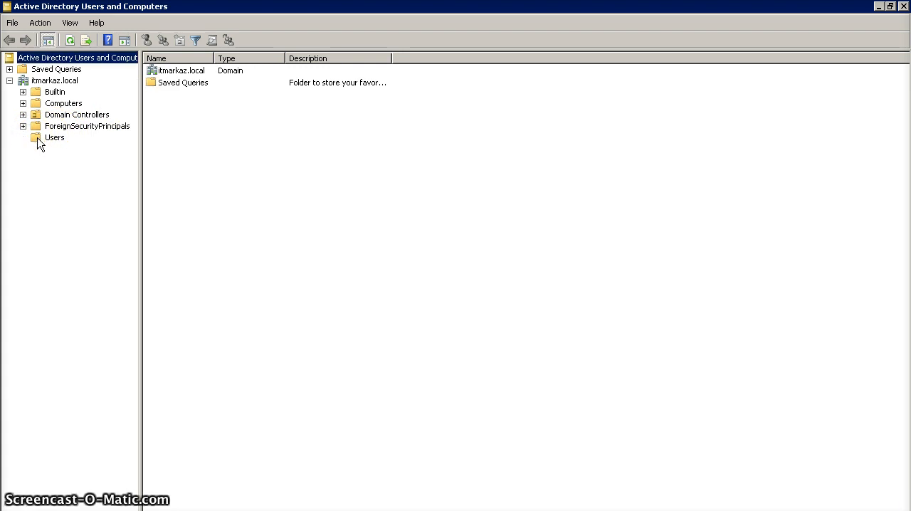
right_click(37, 138)
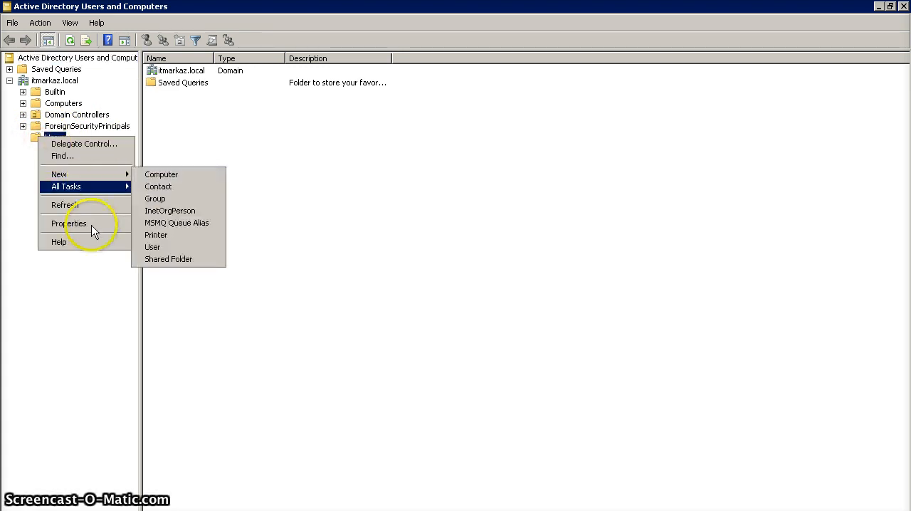
left_click(91, 225)
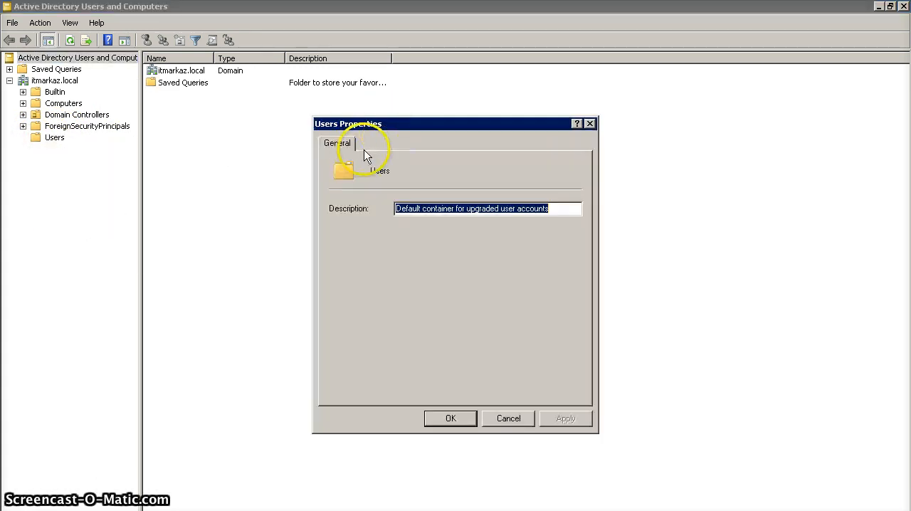
left_click(591, 126)
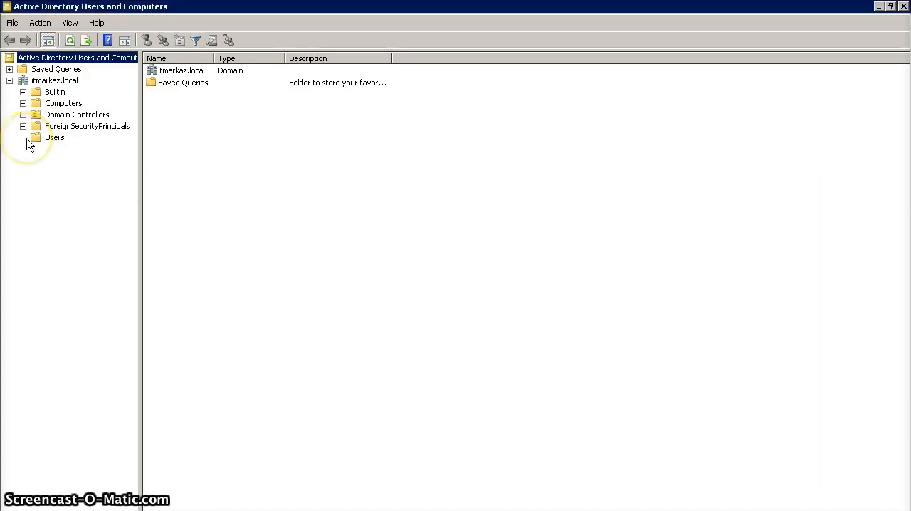
left_click(180, 301)
Open the Group Policy Management console from the server's administrative tools
key("super")
mouse_move(272, 385)
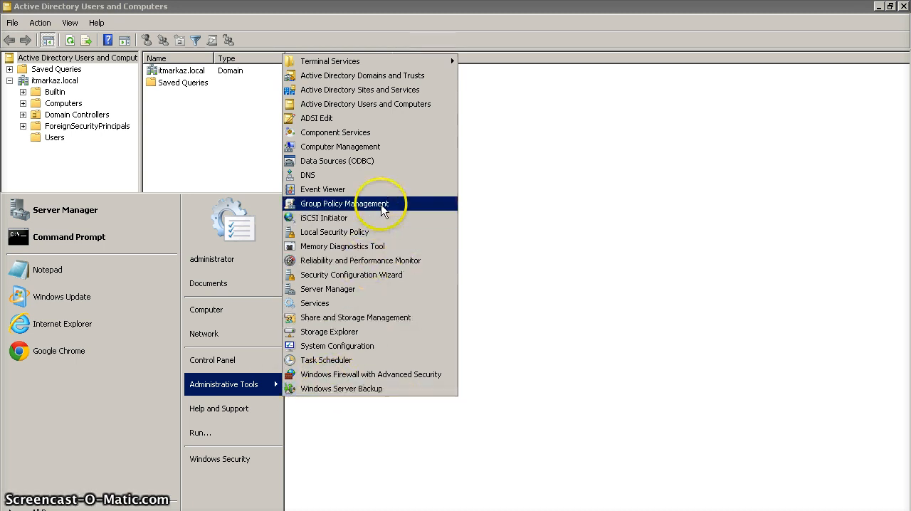
left_click(383, 205)
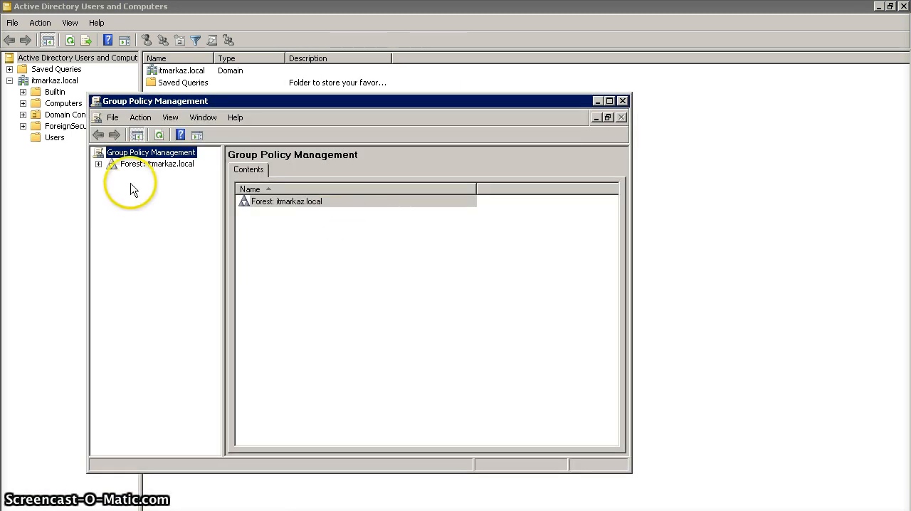
Expand the itmarkaz.local forest down to its domain's policies and containers, check Sites, and widen the console tree
left_click(99, 164)
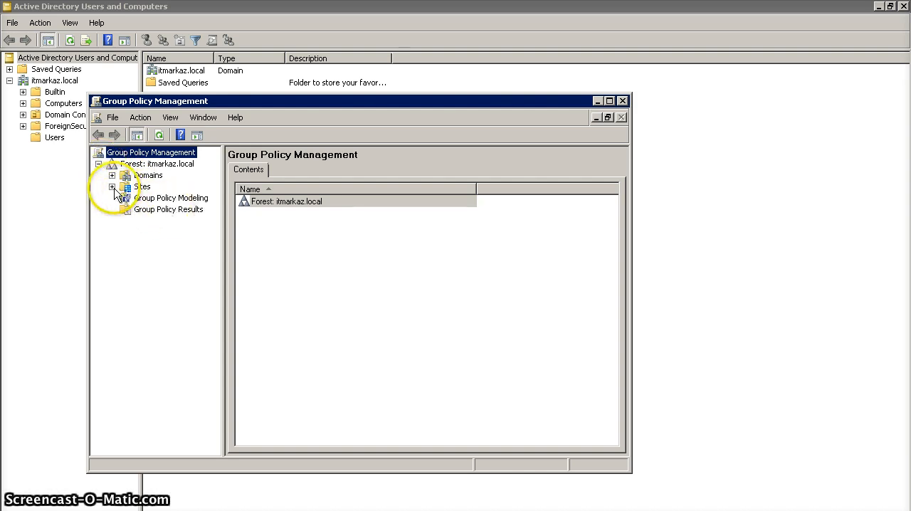
left_click(112, 187)
left_click(127, 187)
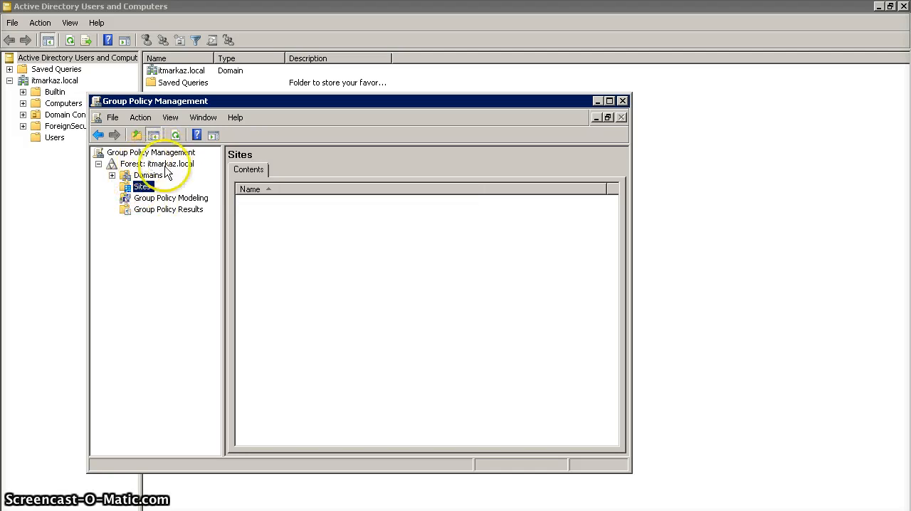
left_click(112, 175)
left_click(126, 186)
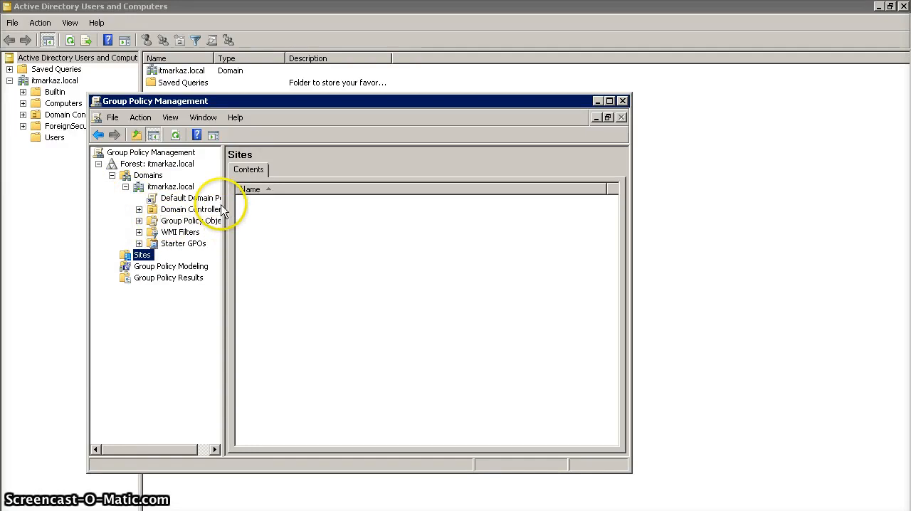
left_click_drag(223, 204, 275, 200)
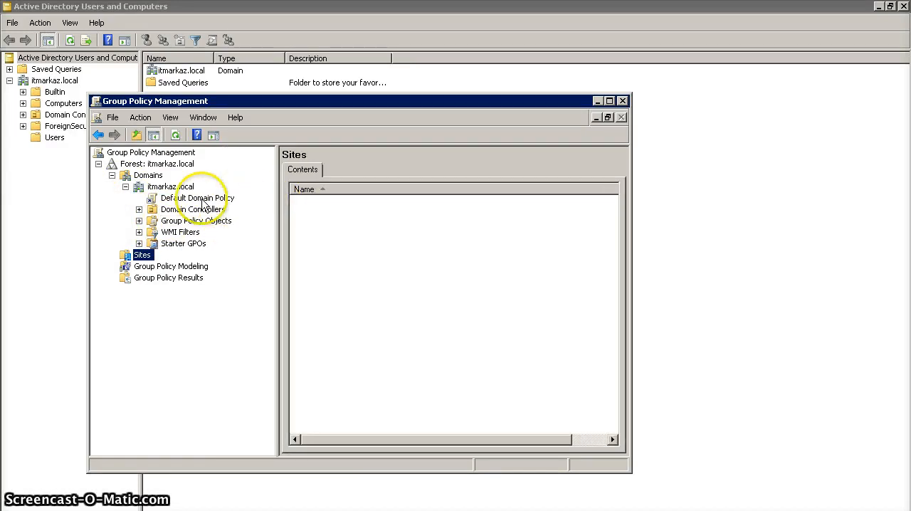
Examine the Default Domain Policy's scope and the list of Group Policy Objects in itmarkaz.local, and close the Group Policy Management console
left_click(139, 222)
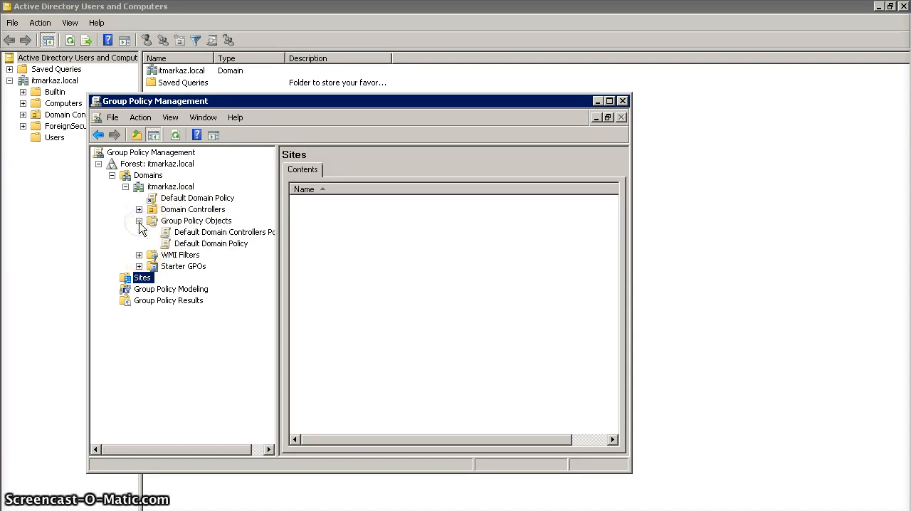
left_click(235, 244)
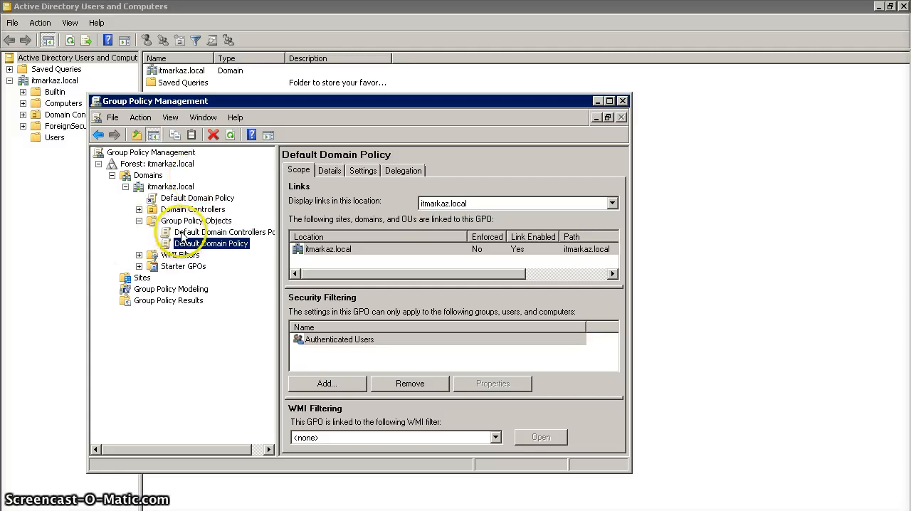
left_click(139, 221)
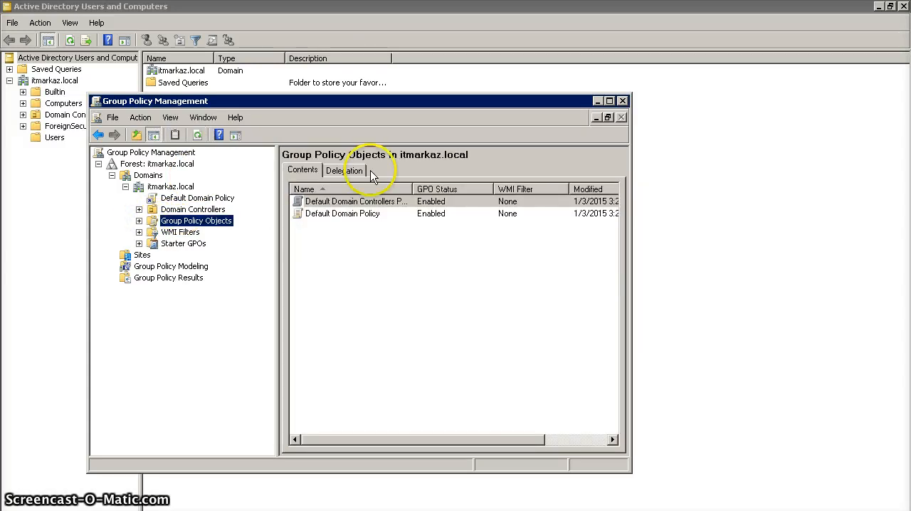
left_click(621, 101)
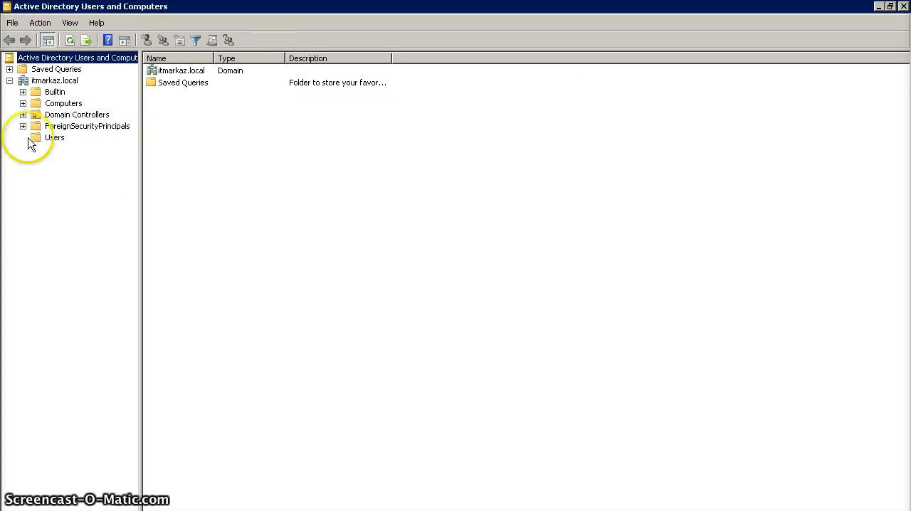
Create an organizational unit named Sales directly under the itmarkaz.local domain, keeping its protection from accidental deletion
right_click(51, 83)
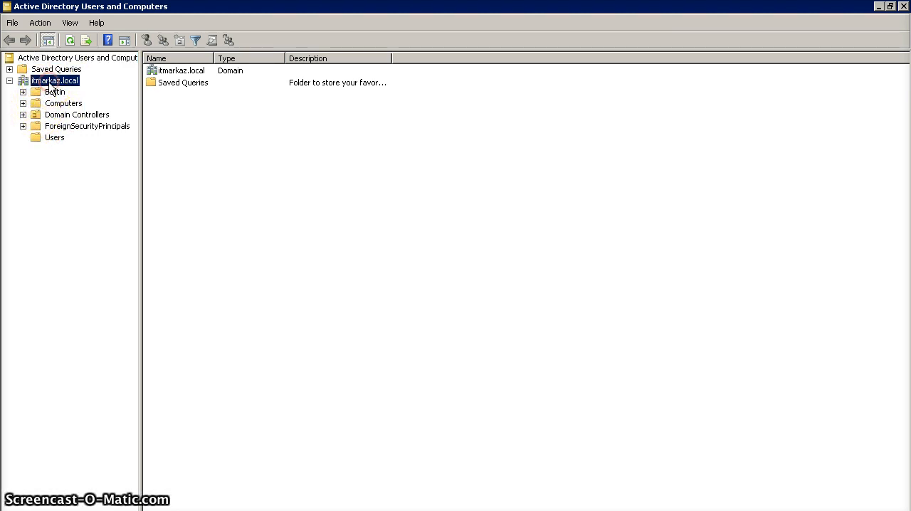
mouse_move(150, 174)
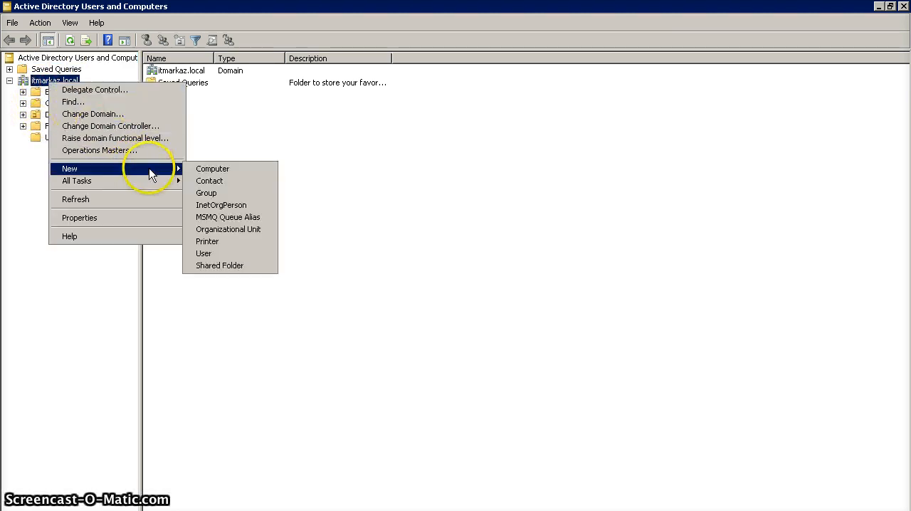
left_click(240, 231)
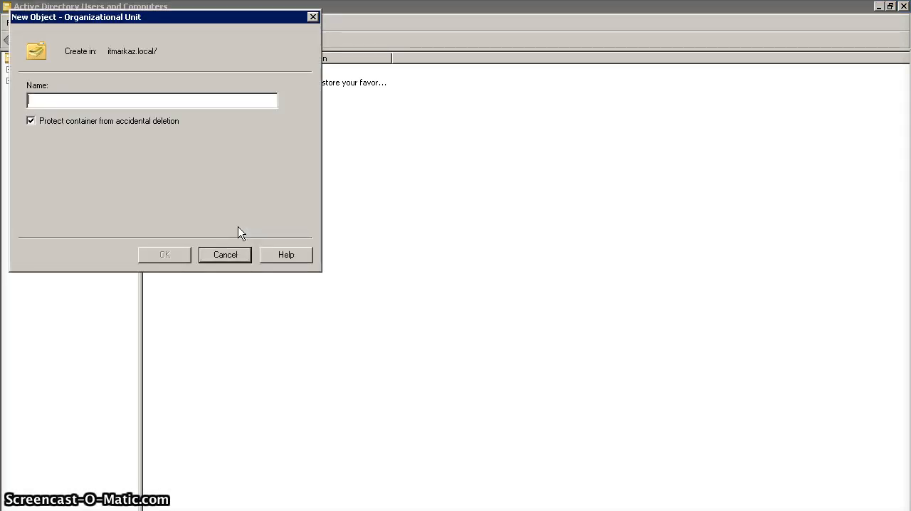
type("Sales")
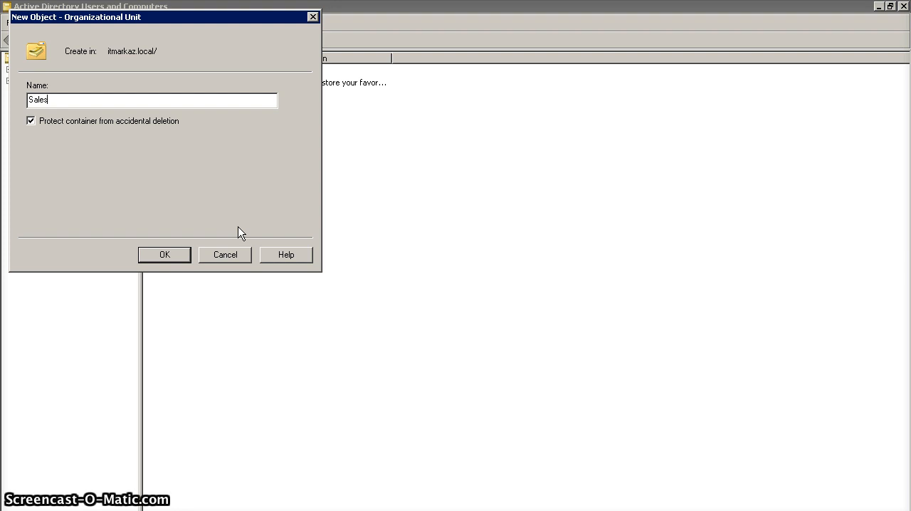
key("Return")
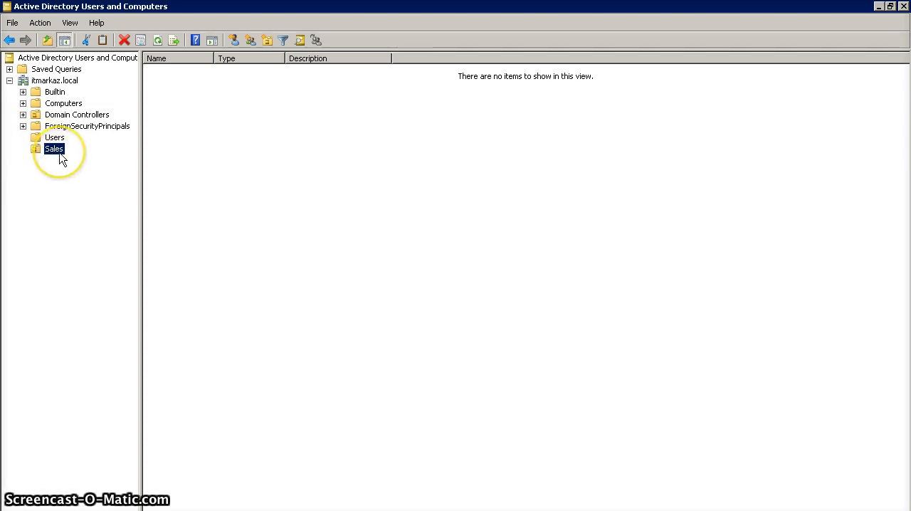
Begin a new user in the Sales unit with first name itmarkaz, initials IT and logon name itmarkaz, and proceed to the password settings
right_click(59, 153)
mouse_move(94, 207)
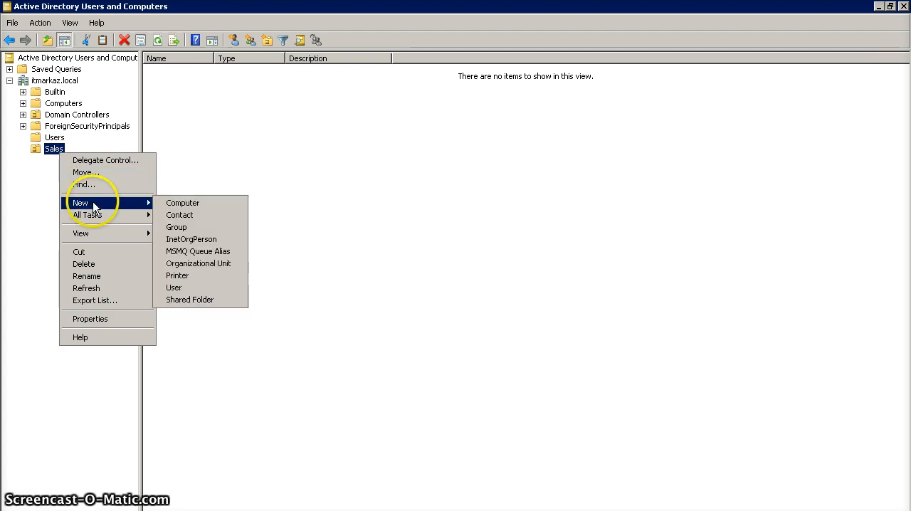
left_click(184, 288)
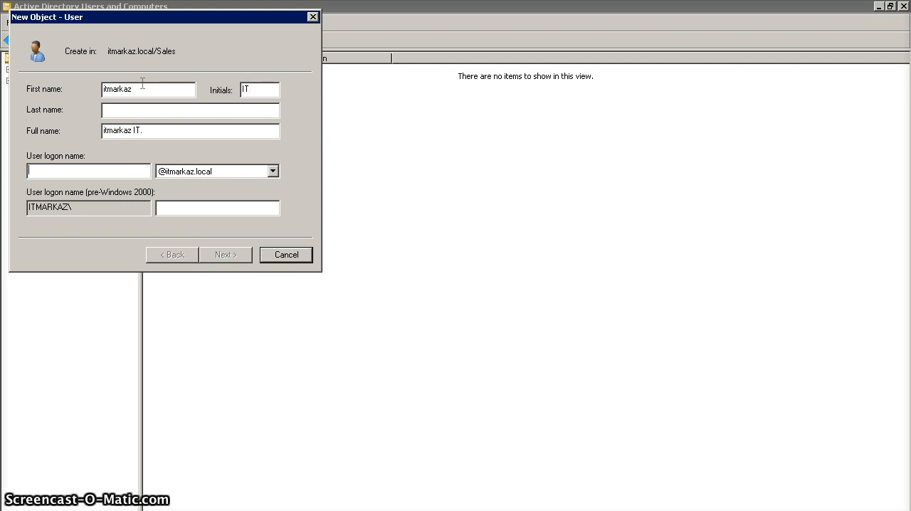
type("itmarkaz")
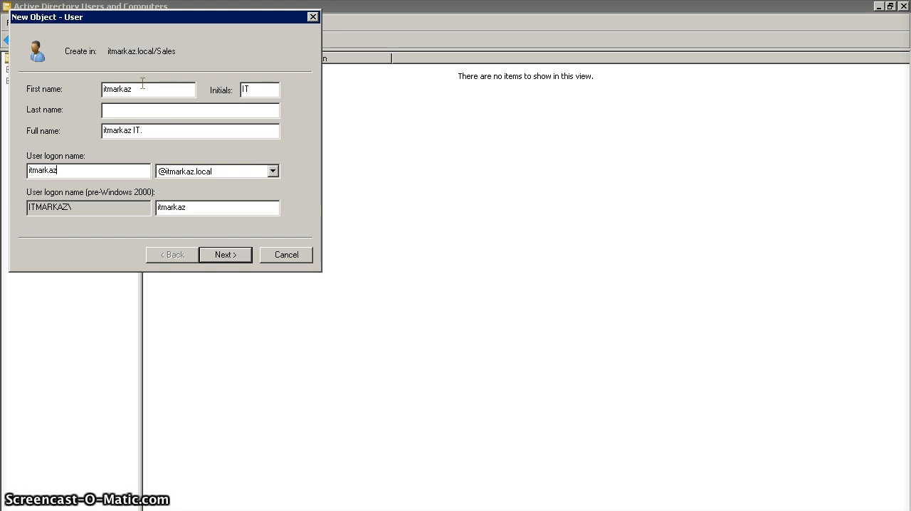
left_click(225, 256)
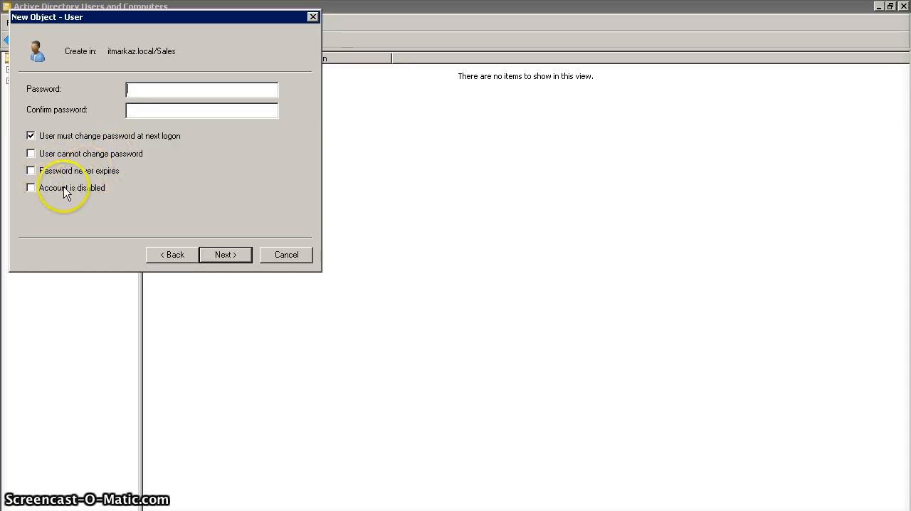
Try to combine the required password change at next logon with "User cannot change password", and with "Password never expires"
left_click(31, 154)
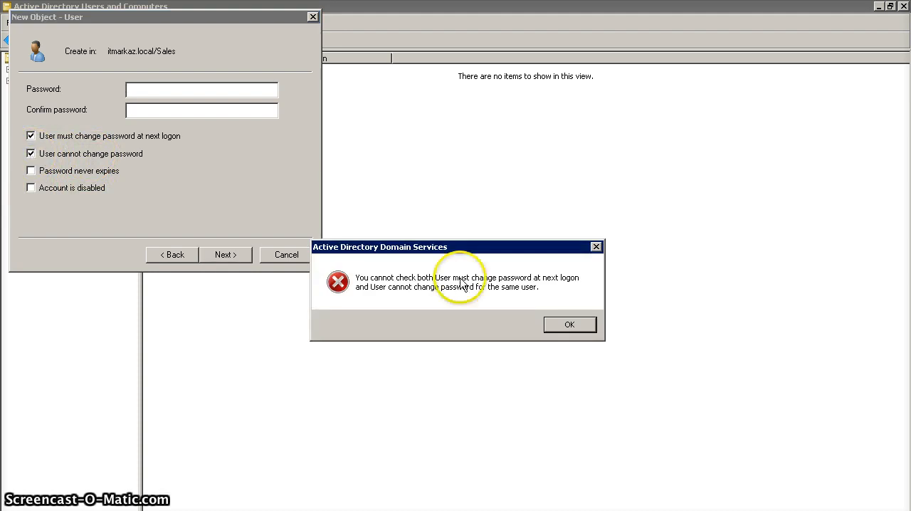
left_click(570, 325)
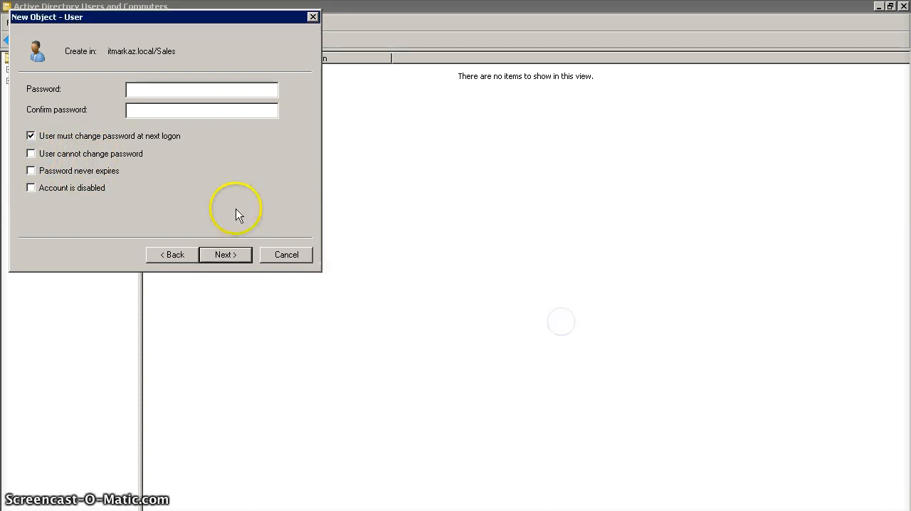
left_click(31, 171)
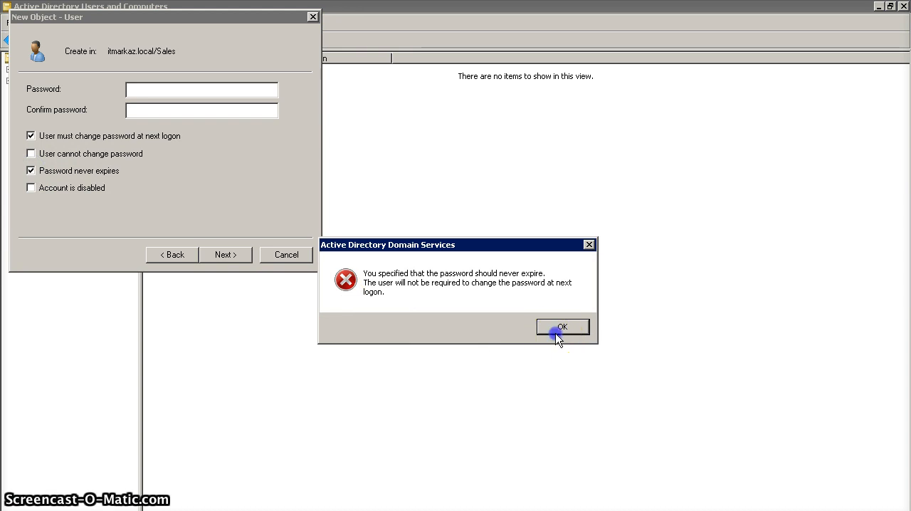
left_click(559, 327)
Enter and confirm the new user's password, keep the required change at next logon, and finish creating the account
left_click(173, 91)
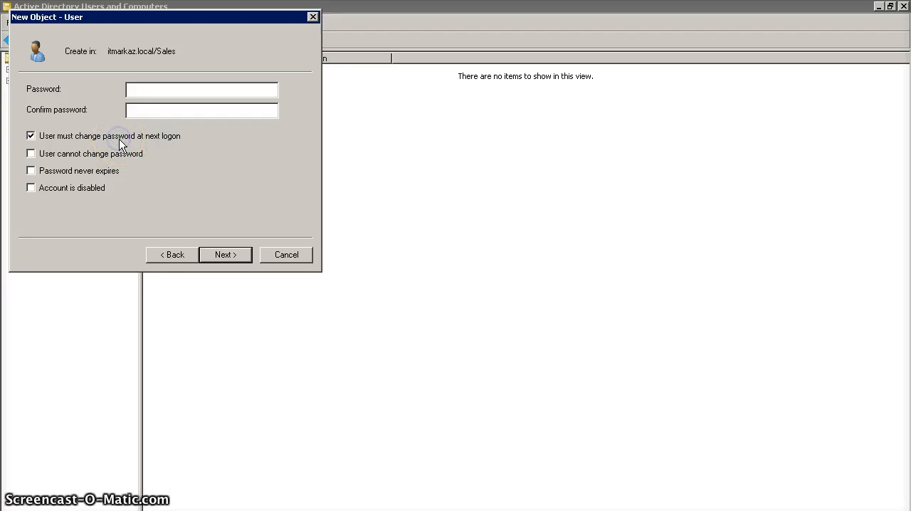
left_click(163, 110)
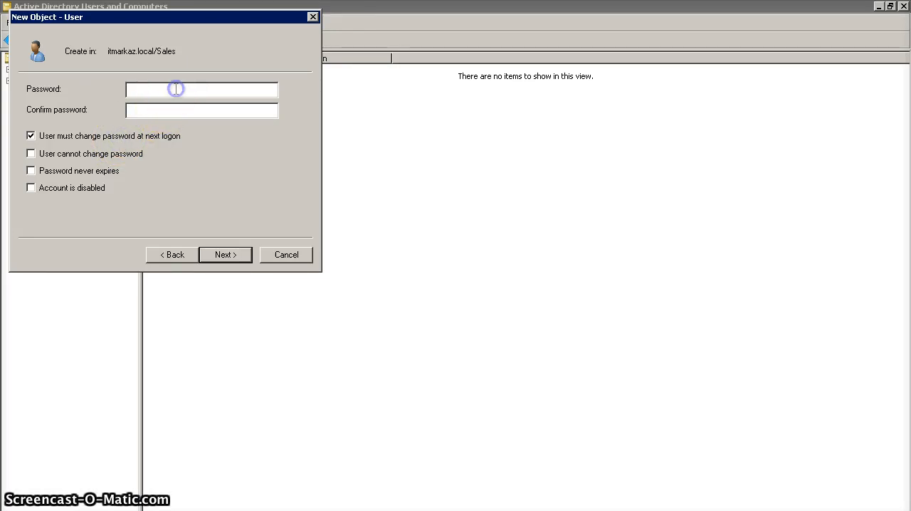
left_click(176, 89)
type("••••••")
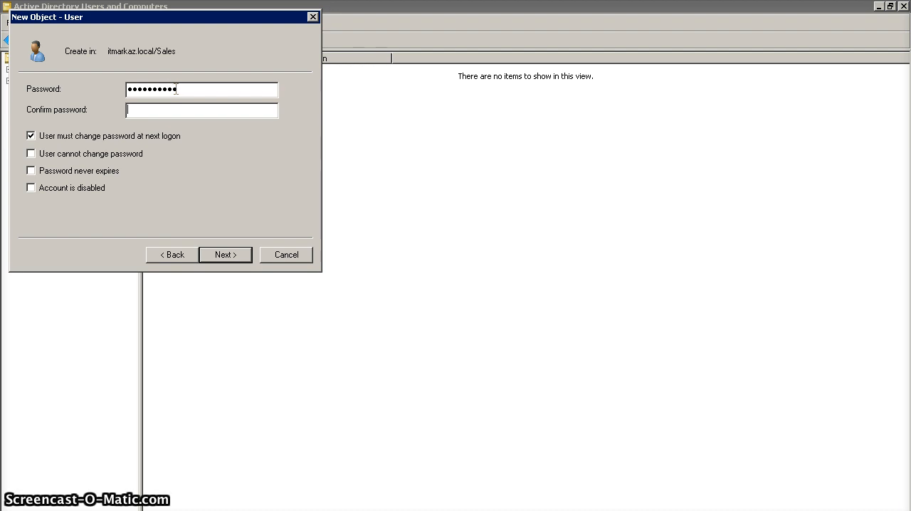
type("•••")
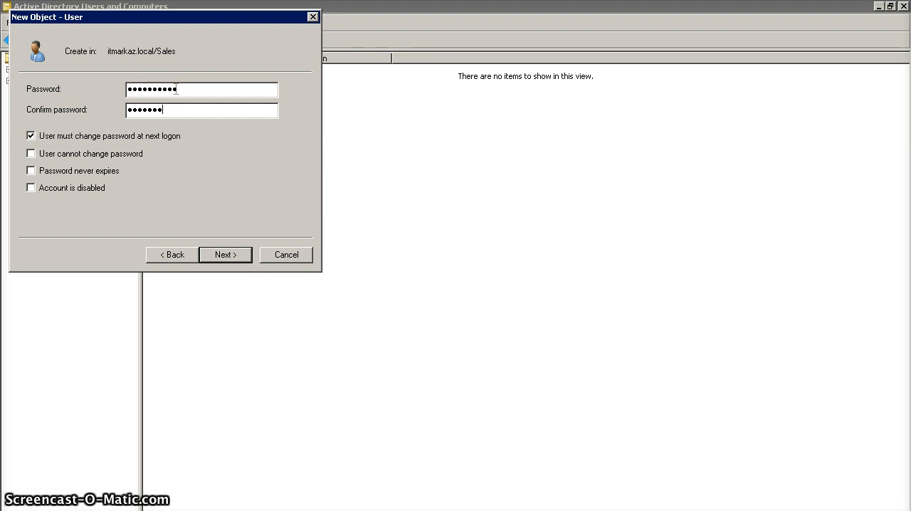
key("Return")
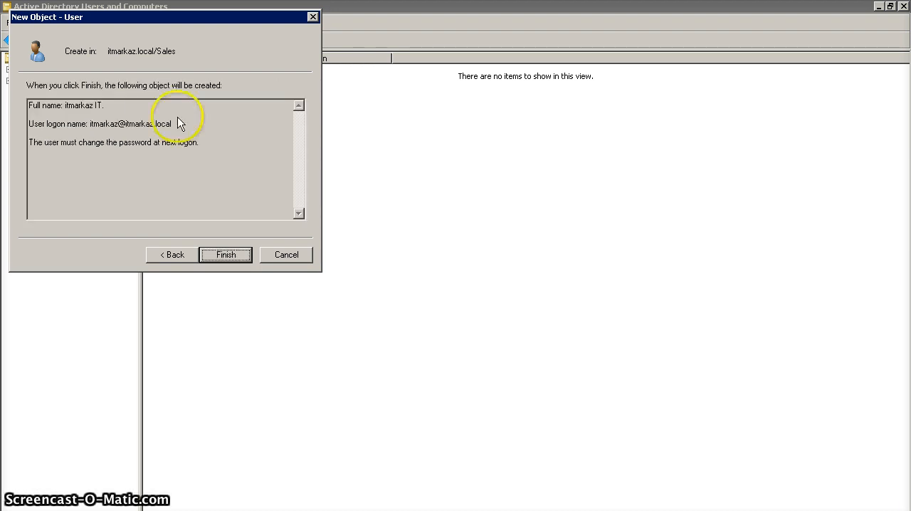
left_click(224, 257)
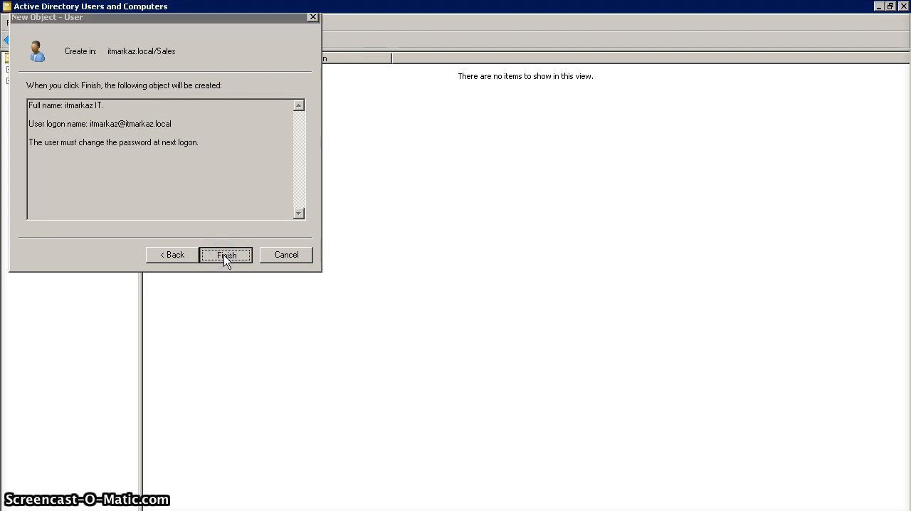
left_click(182, 191)
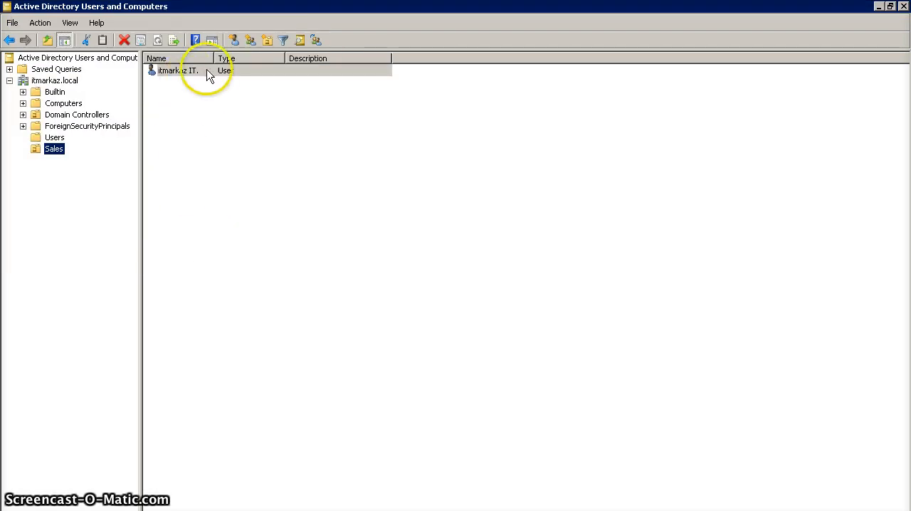